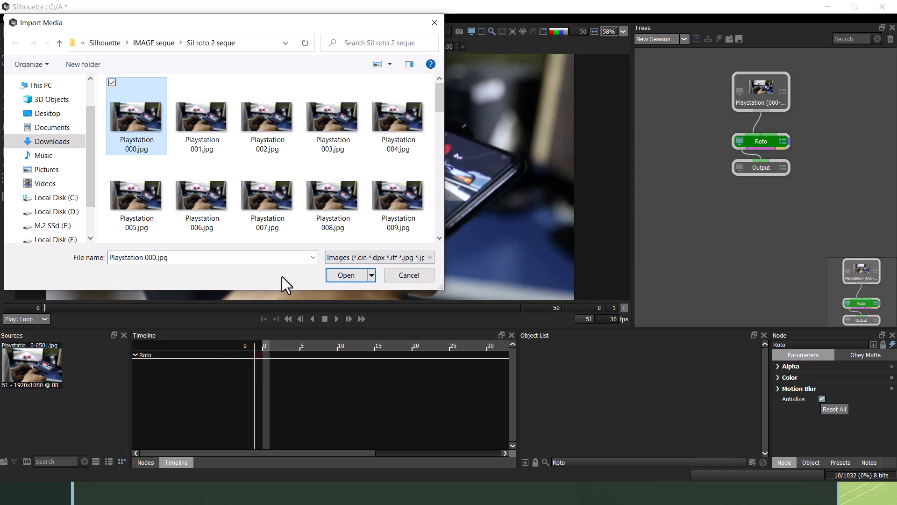
Step: Import the image sequence starting at Playstation 000.jpg and add it to the node tree
click(346, 275)
drag(61, 404, 726, 227)
Step: Delete all nodes from the tree and add both Playstation sources as separate nodes
drag(835, 69, 684, 280)
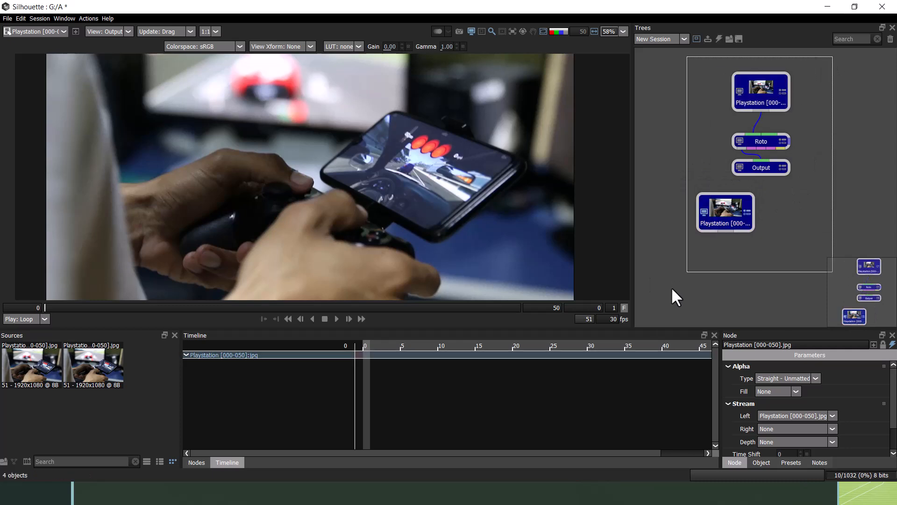
key(Delete)
drag(112, 369, 719, 189)
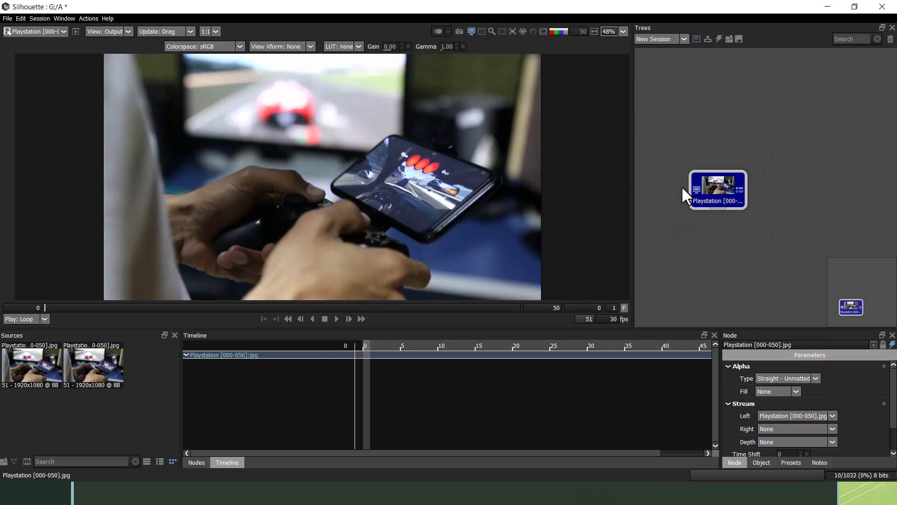
drag(35, 374, 802, 147)
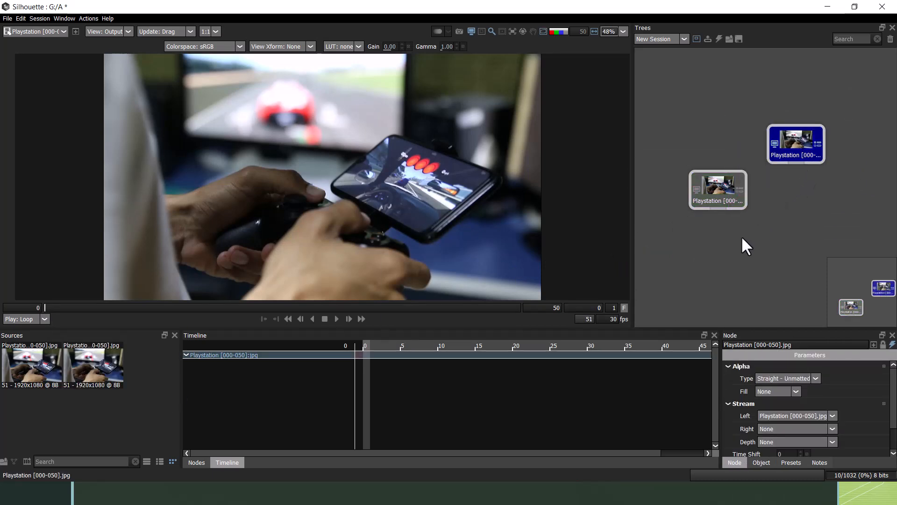
click(716, 195)
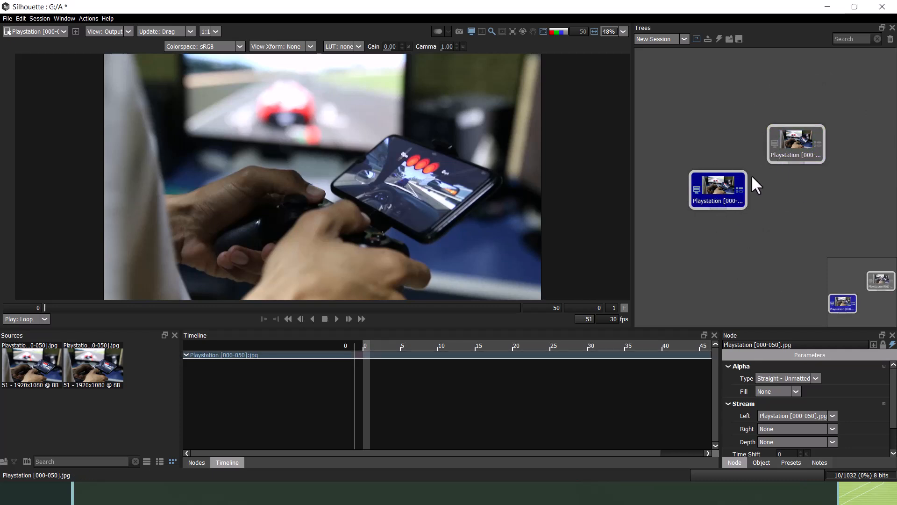
Step: Quit the program without saving the modified project
click(7, 18)
key(ctrl+q)
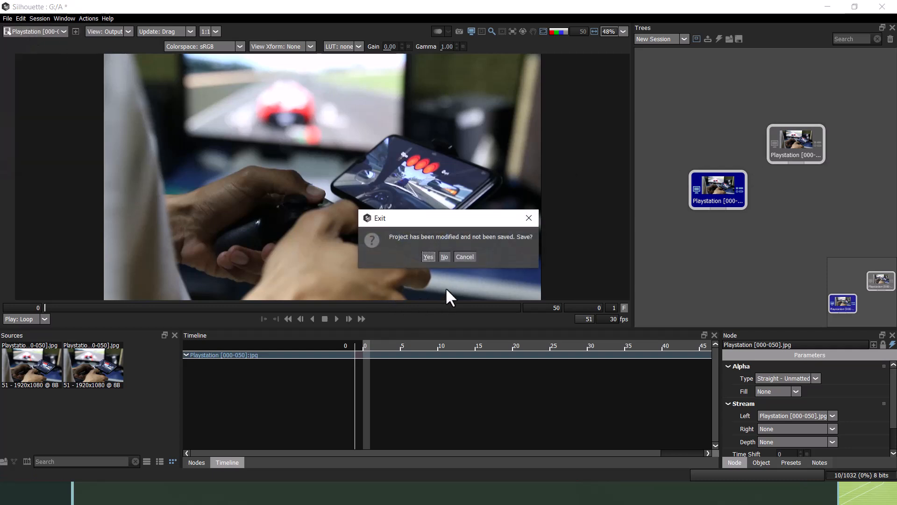
click(442, 255)
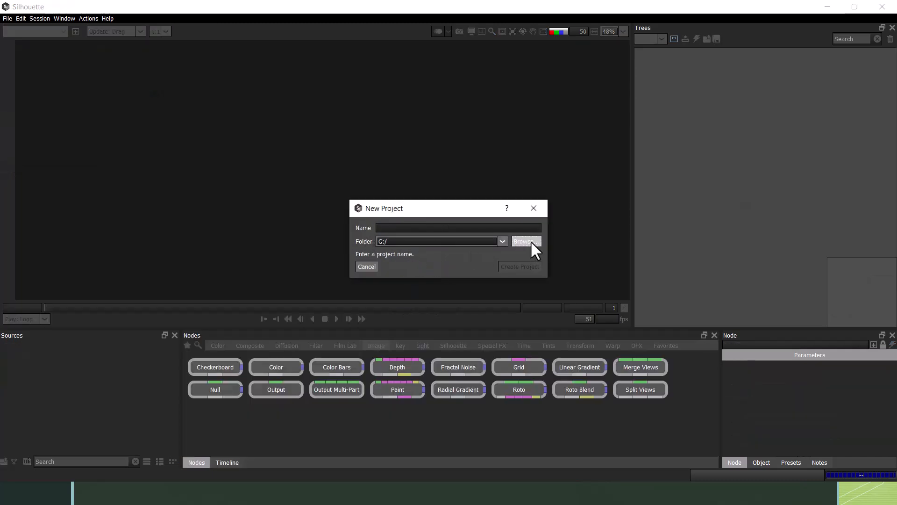
Step: Create a folder named UI on the Desktop and choose it as the new project's directory
click(528, 241)
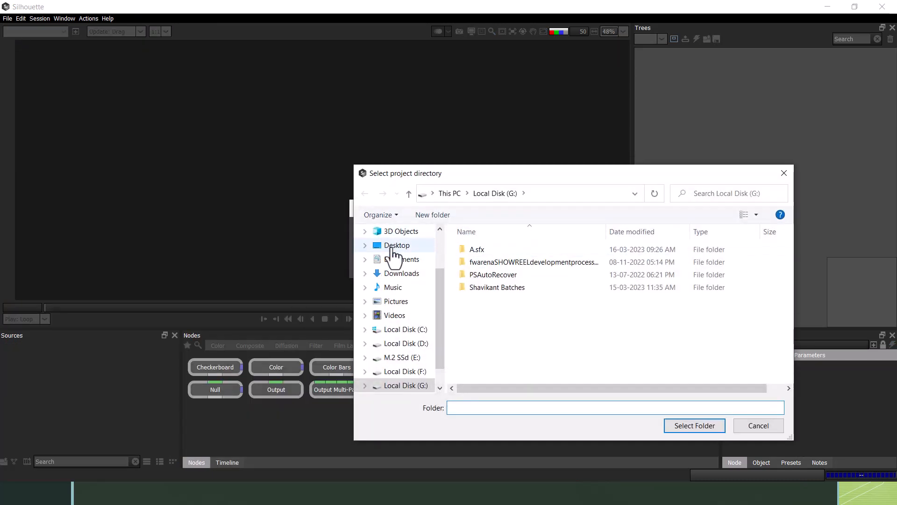
click(394, 248)
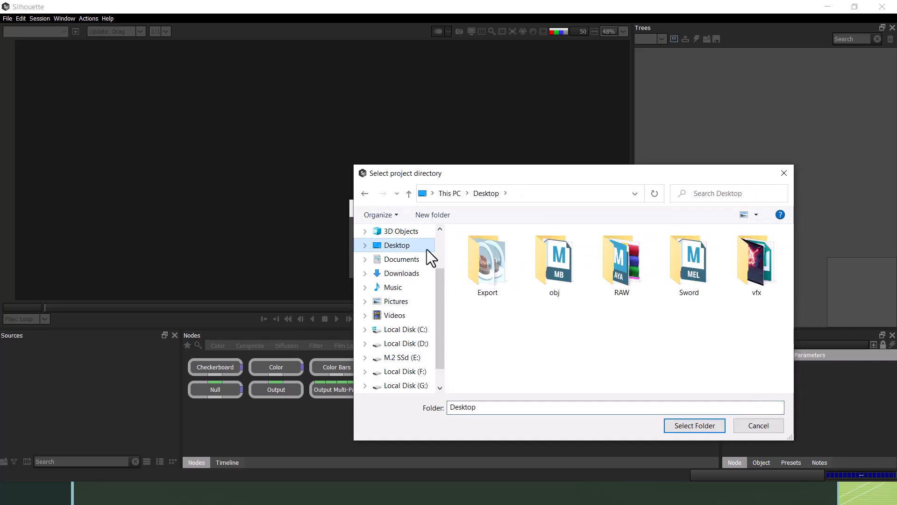
click(430, 216)
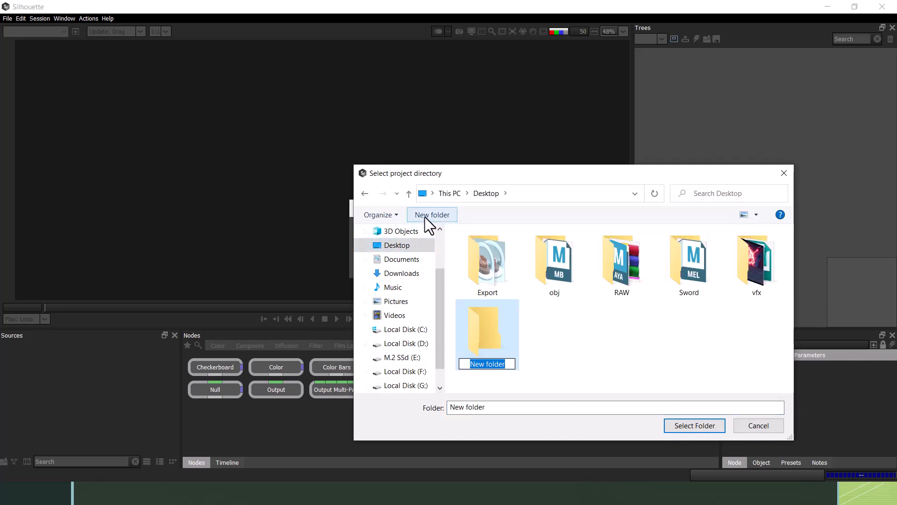
text(UI)
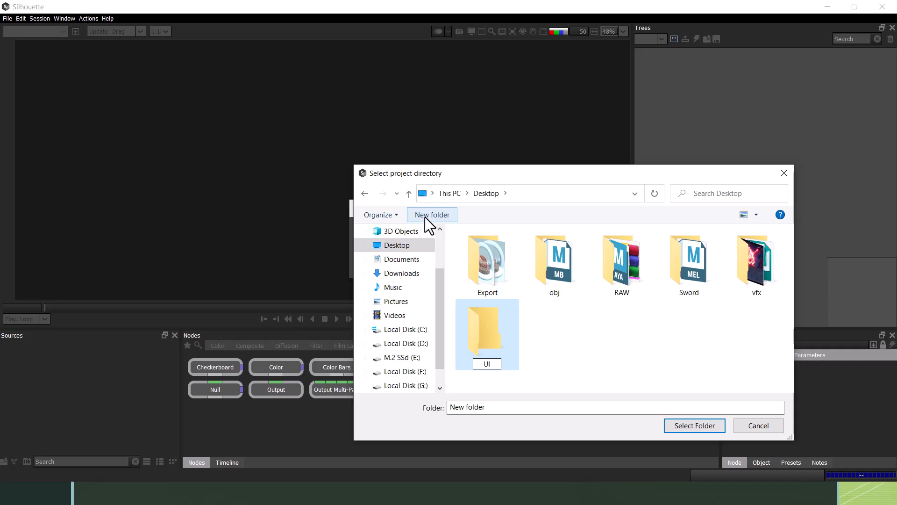
key(Return)
click(695, 425)
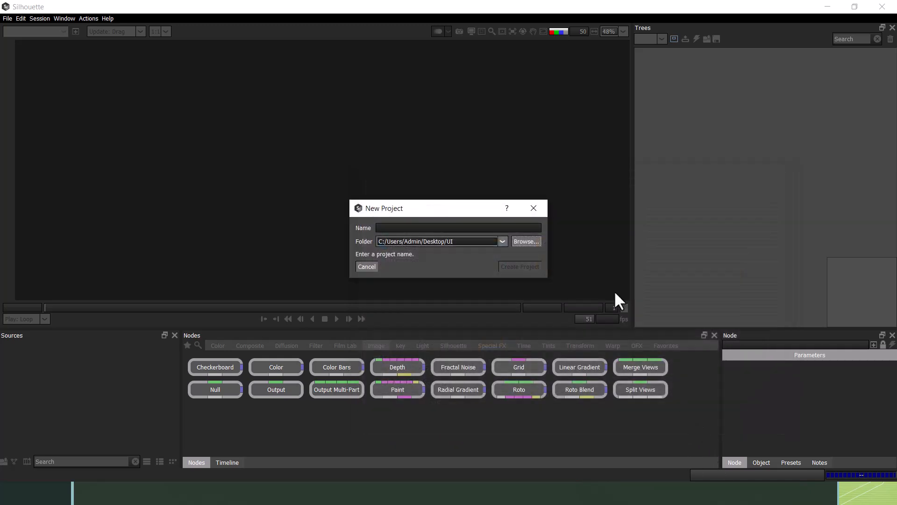
Step: Name the new project BASIC and create it
click(397, 228)
text(BASIC)
click(514, 267)
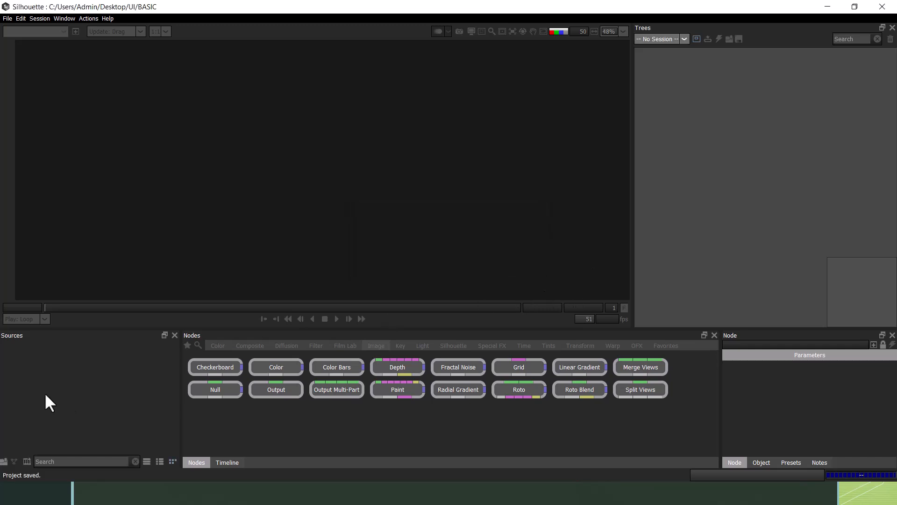
Step: Import the image sequence starting at Playstation 000.jpg and start a new session from that source
double_click(51, 368)
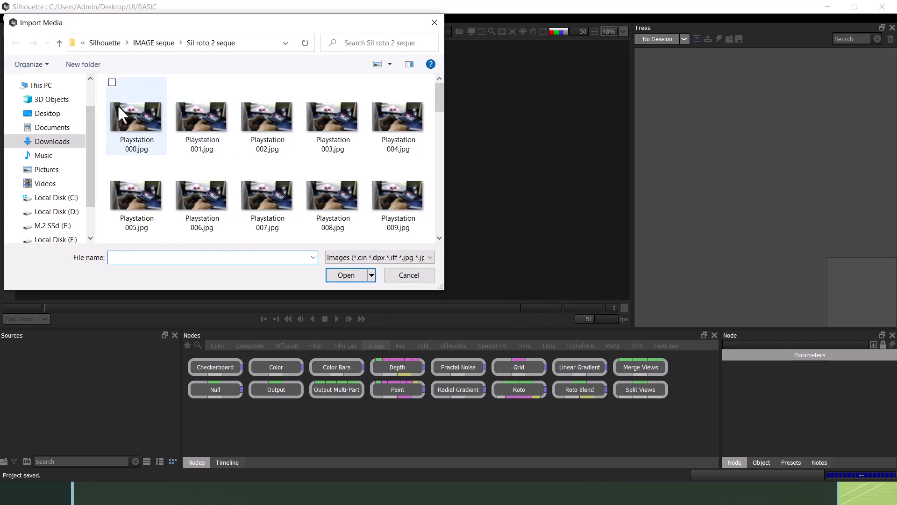
click(125, 125)
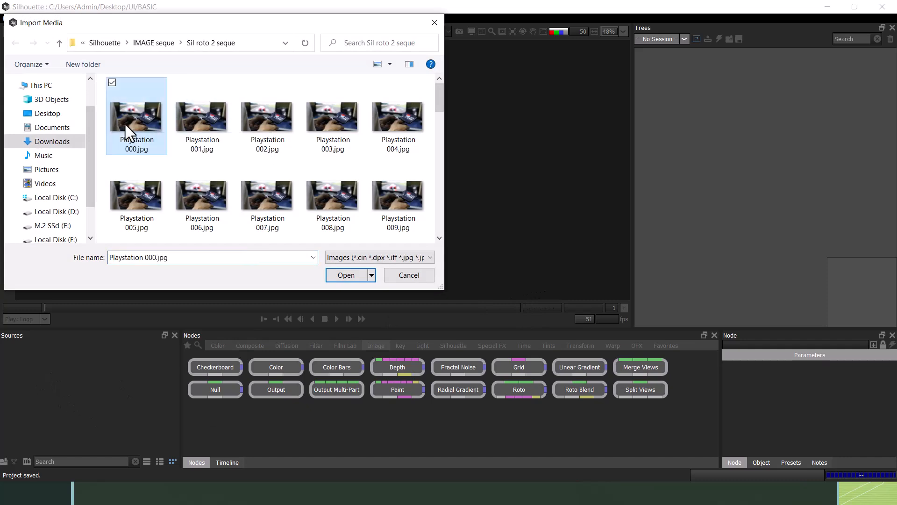
click(346, 275)
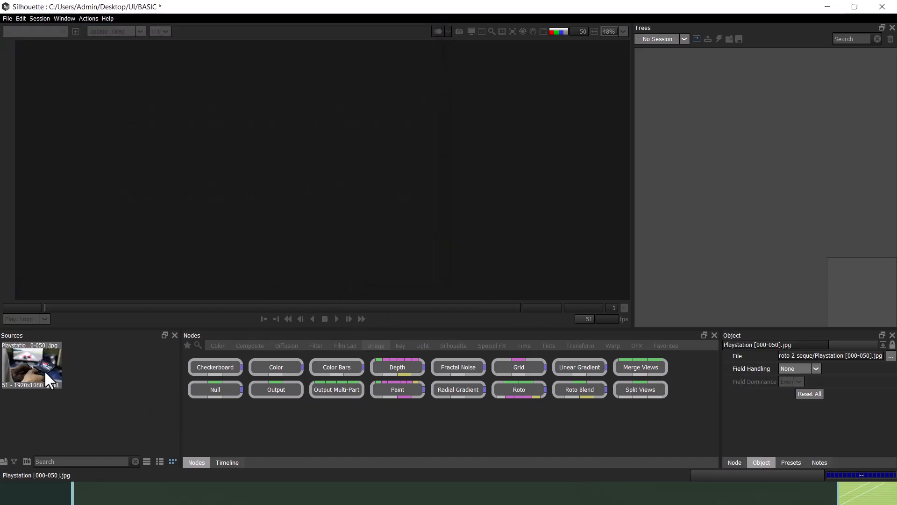
drag(36, 360, 762, 208)
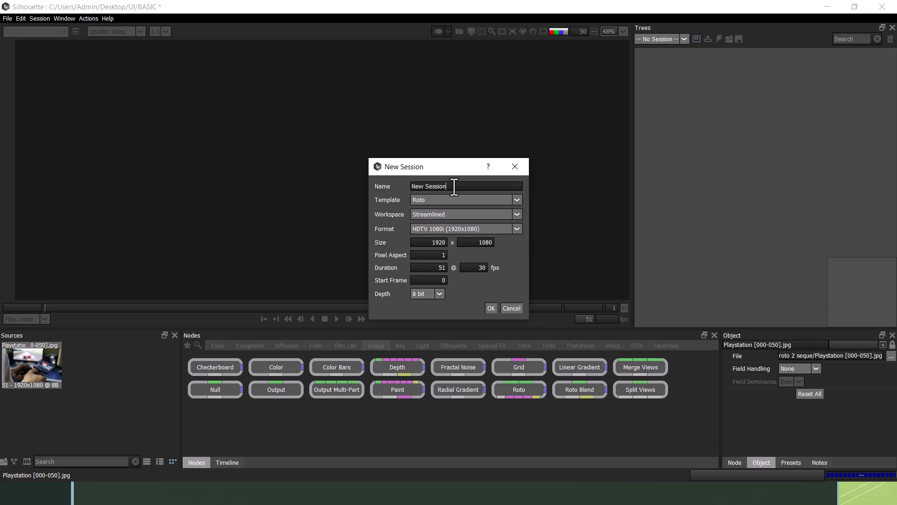
Step: Examine the new session's name, template, workspace, format, size, duration and frame rate settings
drag(477, 185, 378, 184)
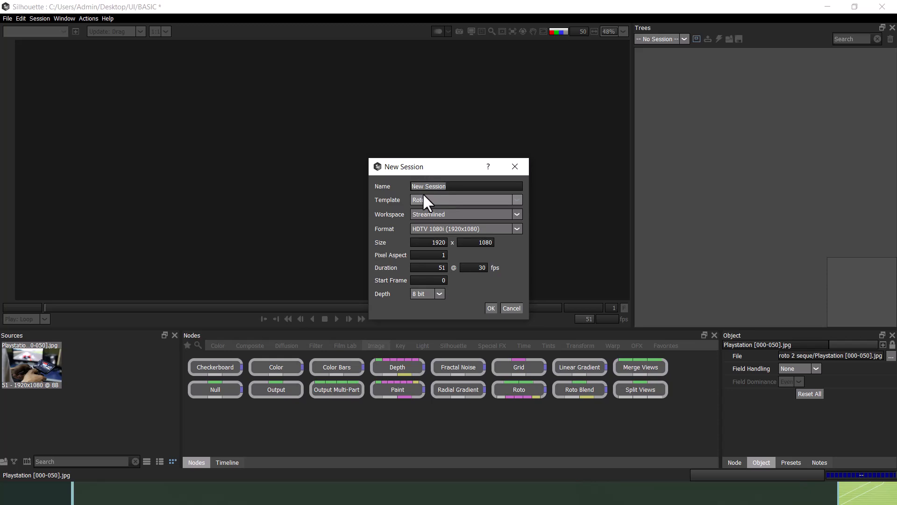
click(458, 196)
click(458, 195)
click(454, 215)
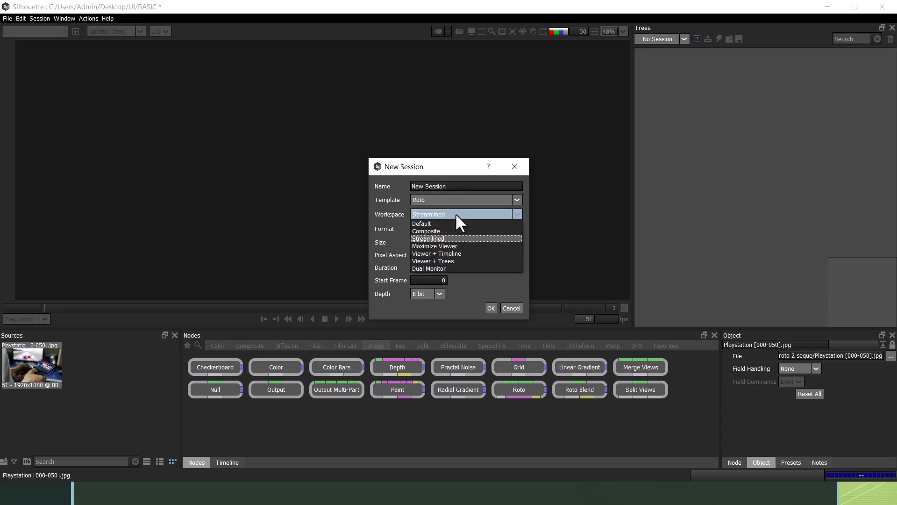
click(456, 215)
click(456, 215)
click(462, 307)
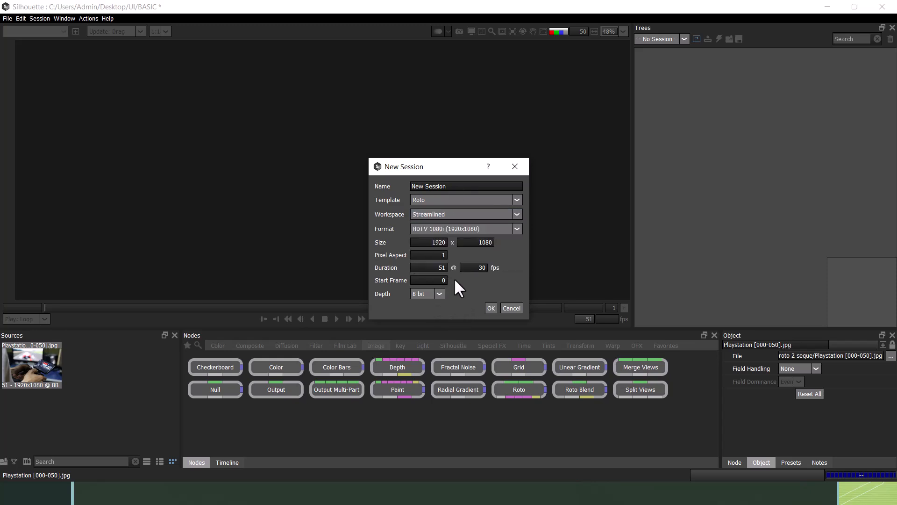
click(461, 227)
click(461, 226)
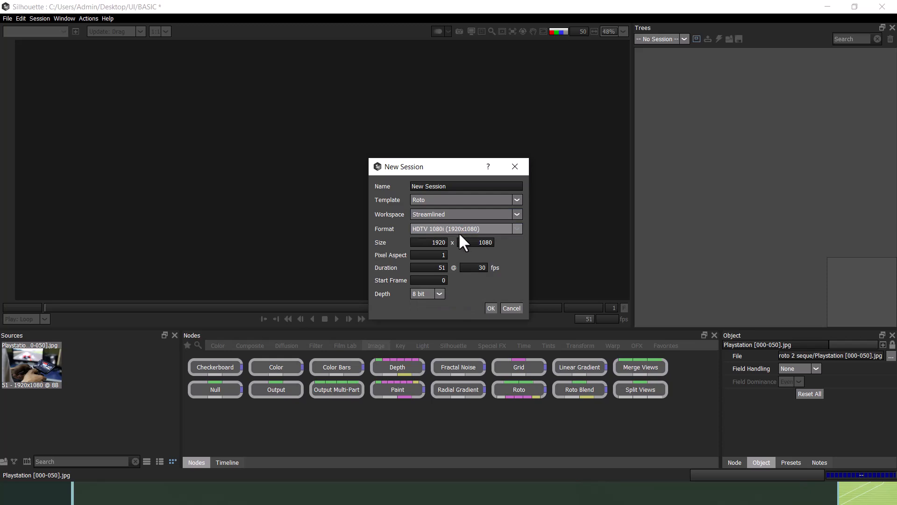
double_click(436, 242)
double_click(486, 242)
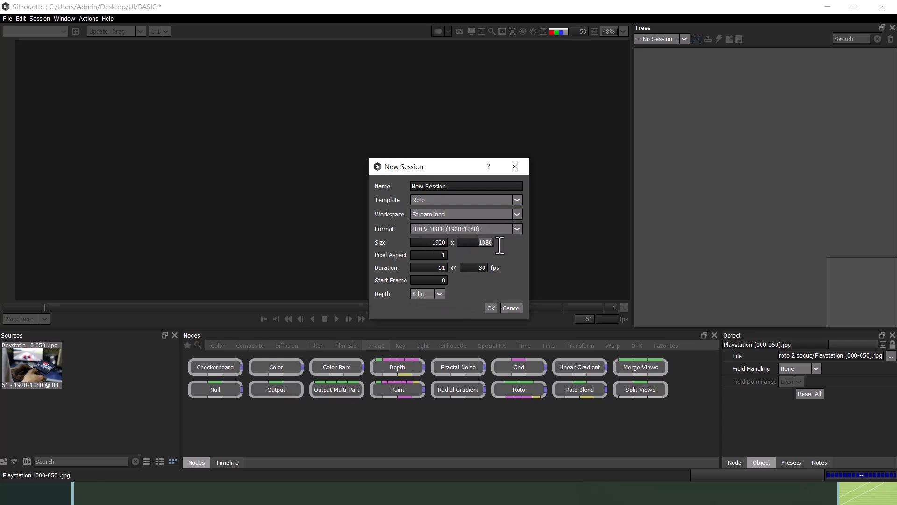
double_click(435, 243)
double_click(439, 267)
double_click(481, 268)
Step: Choose 8 bit depth and create the session with the Roto template
click(430, 293)
click(432, 294)
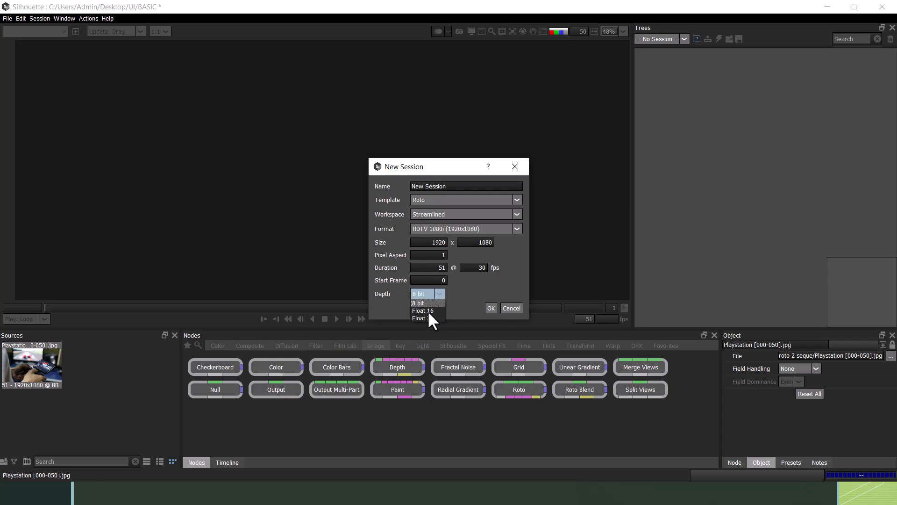
click(431, 303)
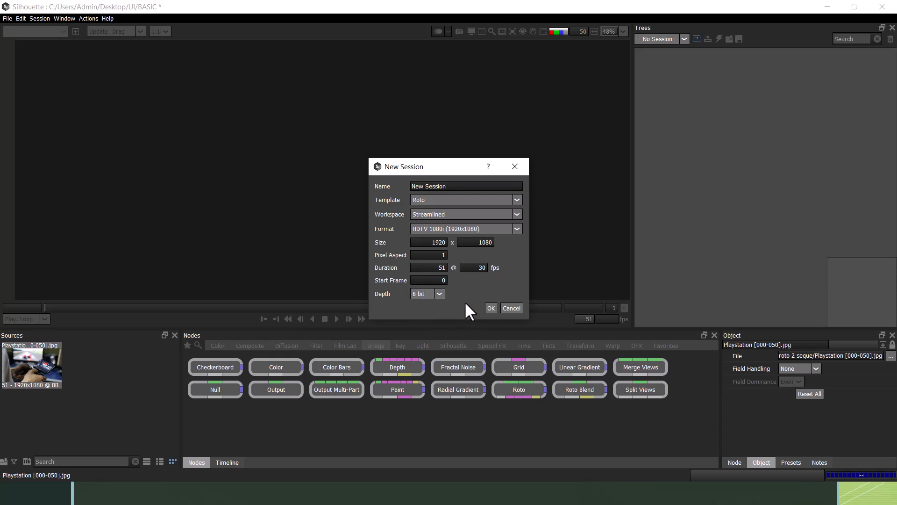
click(492, 308)
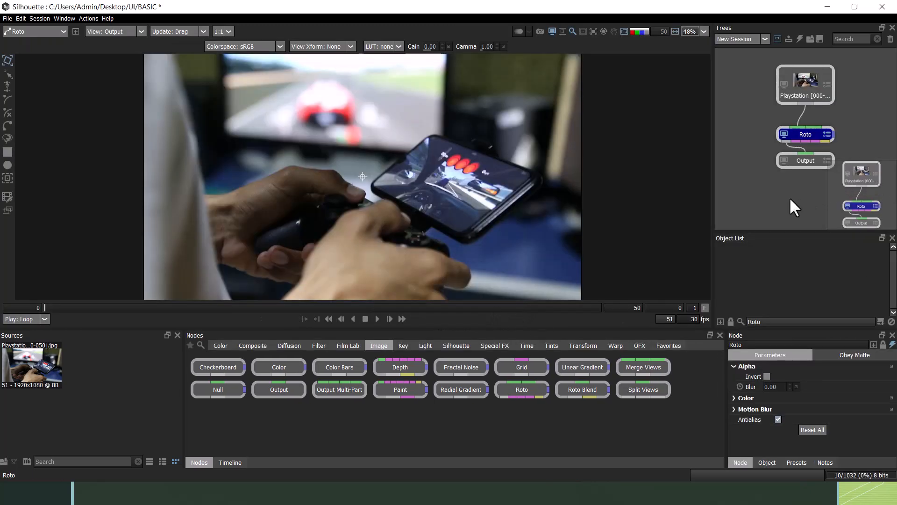
Step: Arrange the Playstation source, Roto and Output nodes in a spaced vertical column in the node tree
drag(817, 91, 793, 87)
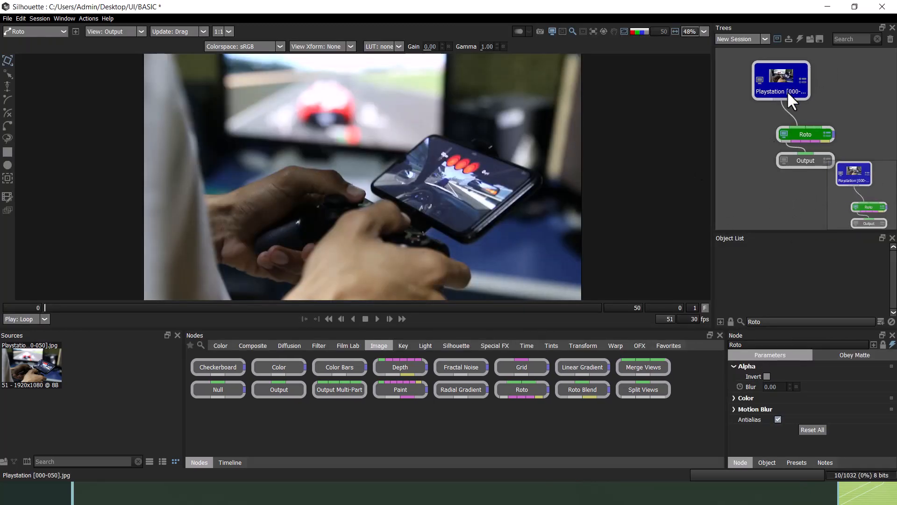
drag(800, 165, 794, 192)
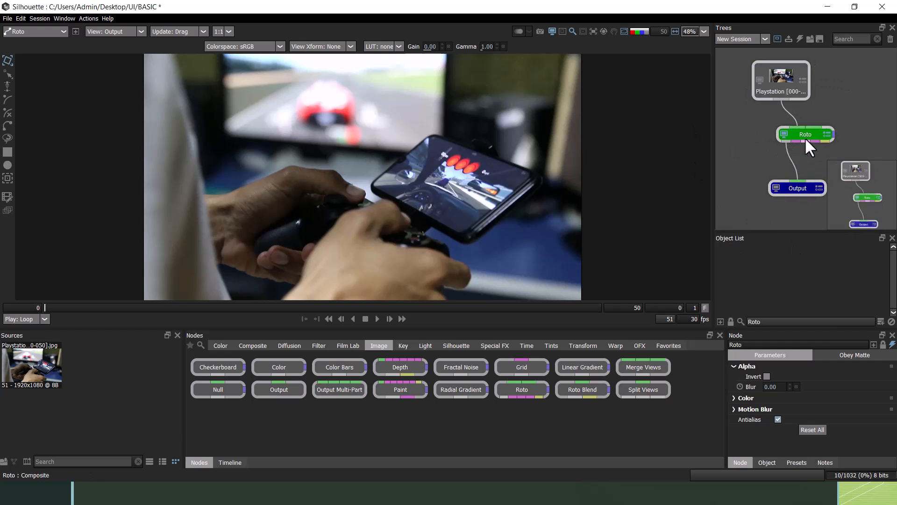
drag(802, 132, 794, 133)
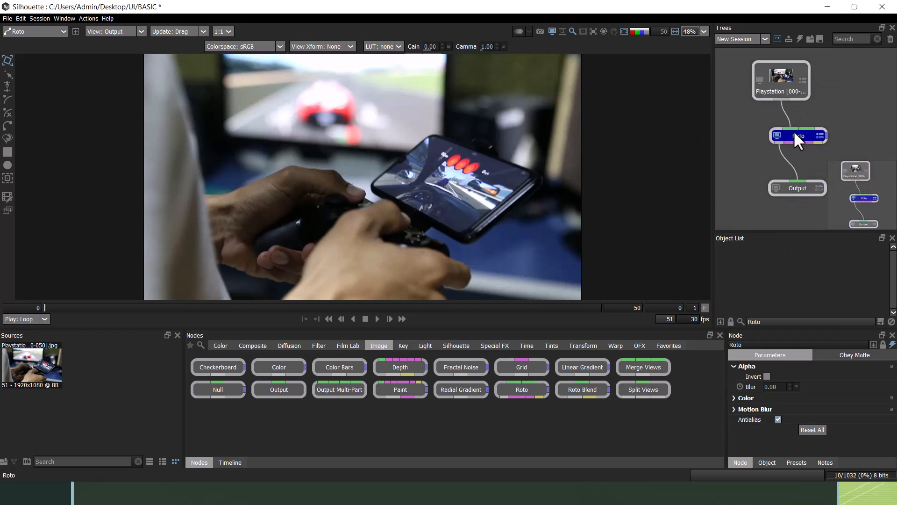
Step: Examine the parameters of the Output, Playstation and Roto nodes, switching to the presentation's interface overview slide and back to Silhouette for comparison
click(800, 187)
click(792, 85)
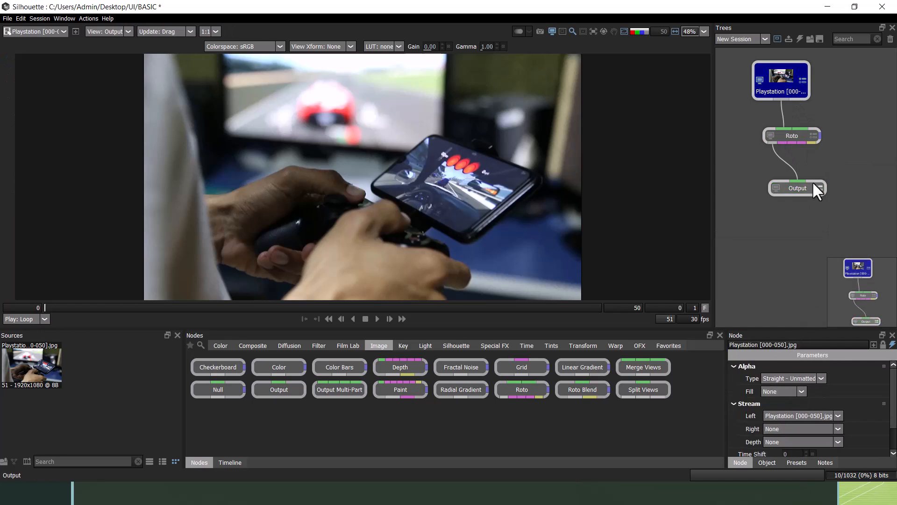
key(alt+Tab)
click(375, 178)
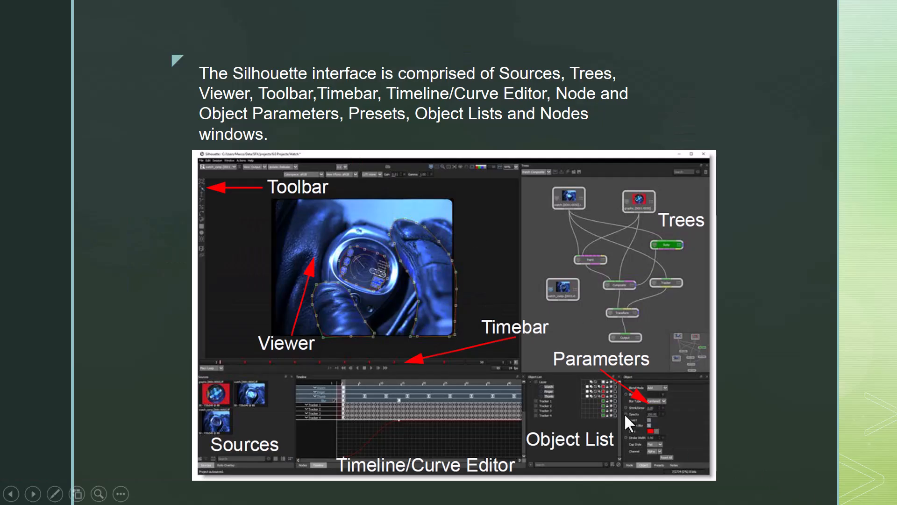
key(alt+Tab)
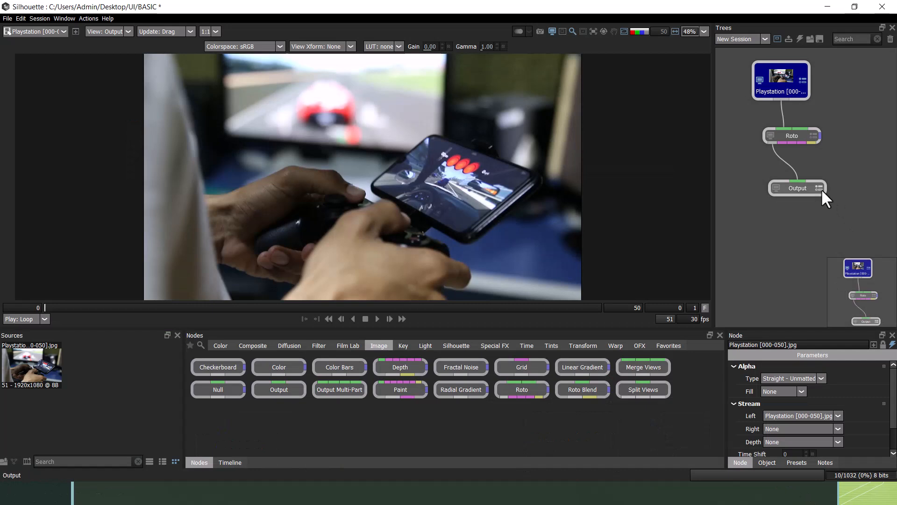
click(806, 138)
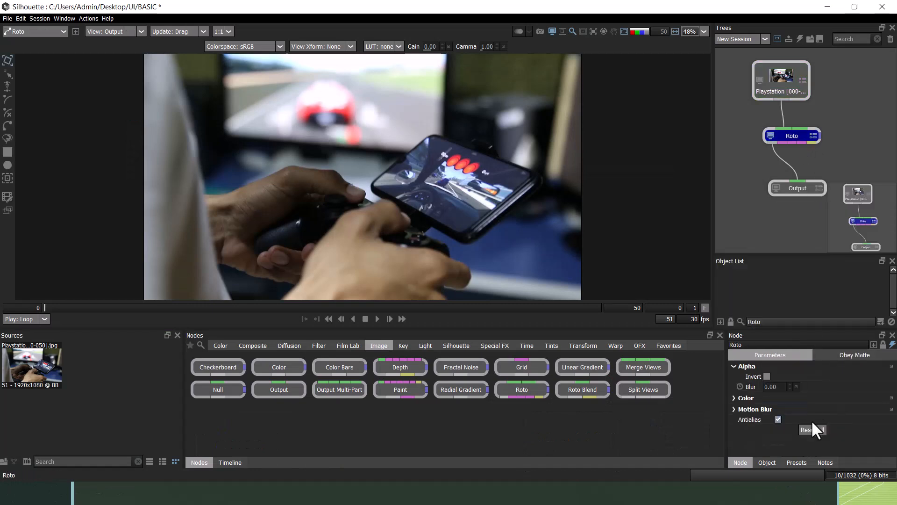
click(797, 189)
click(793, 136)
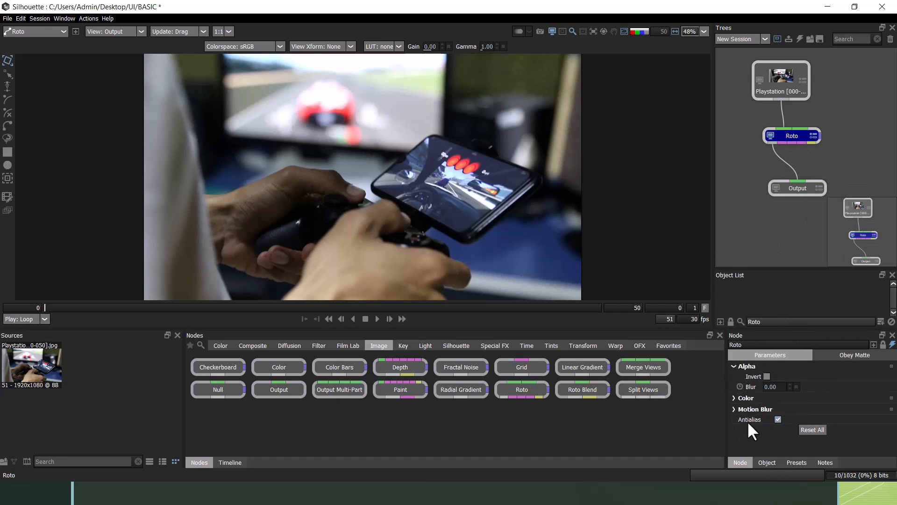
key(alt+Tab)
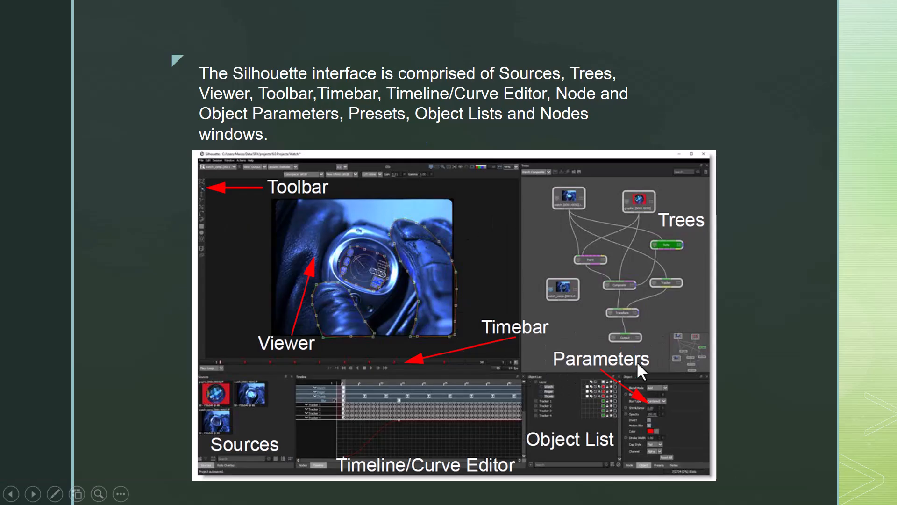
key(alt+Tab)
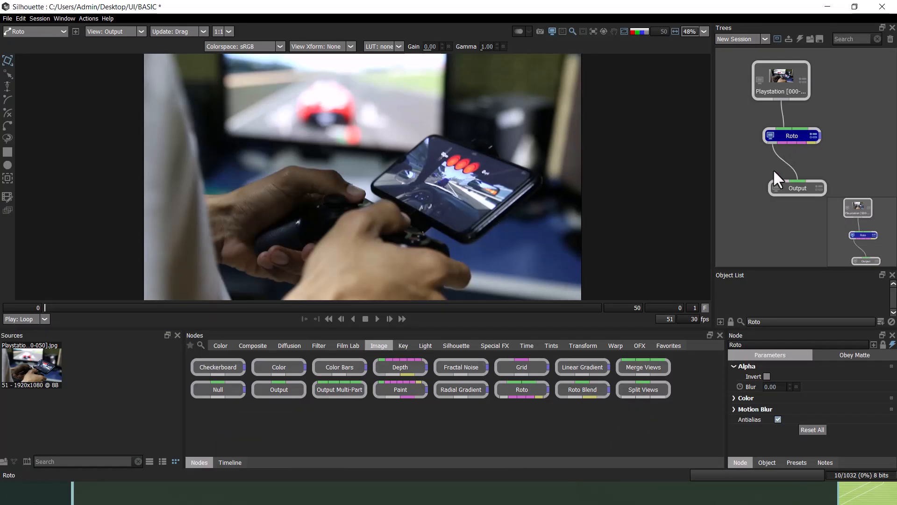
Step: Select the Playstation source node and scrub its footage to frame 29
click(782, 89)
drag(66, 304, 365, 319)
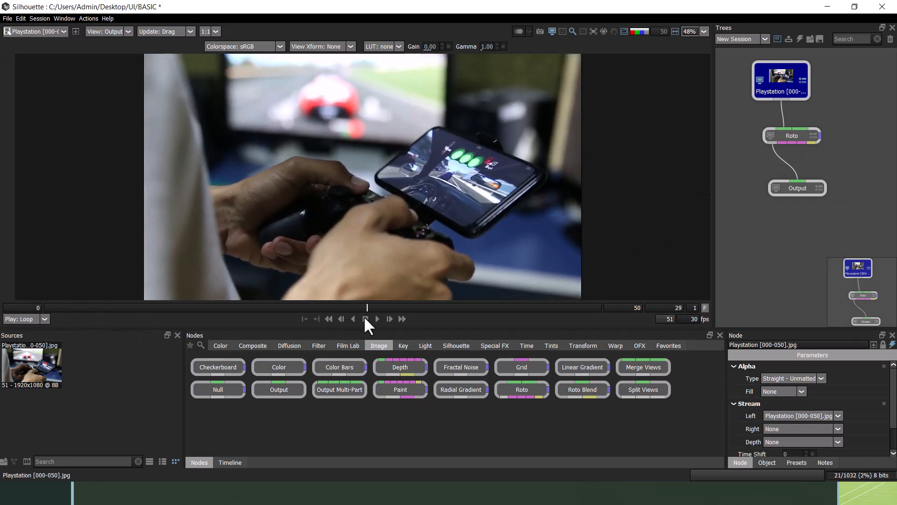
Step: Select the Roto node, scrub its footage to frame 46, and compare the workspace with the PowerPoint interface overview slide
click(791, 136)
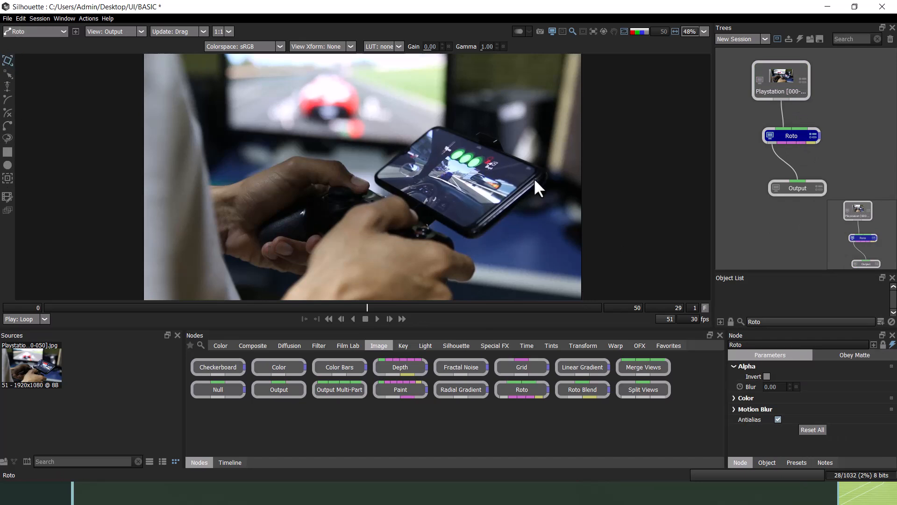
click(67, 307)
drag(67, 306, 352, 312)
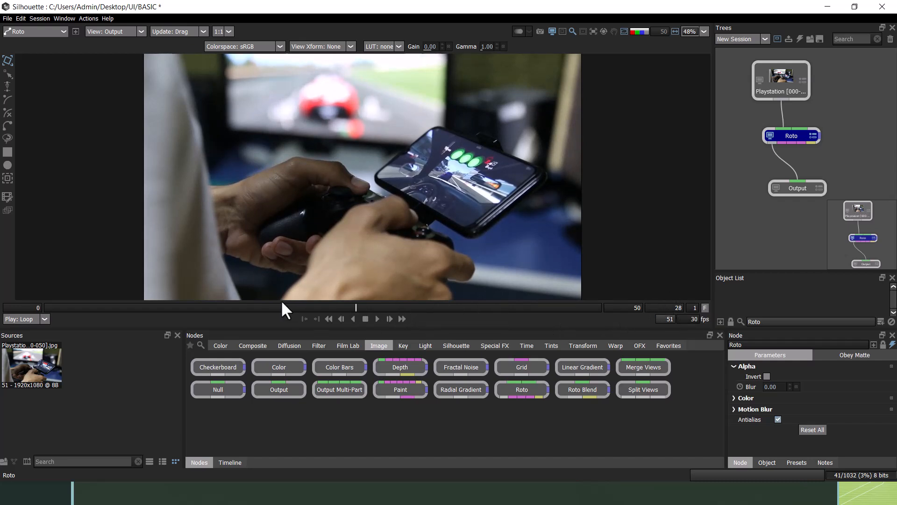
drag(354, 308, 557, 314)
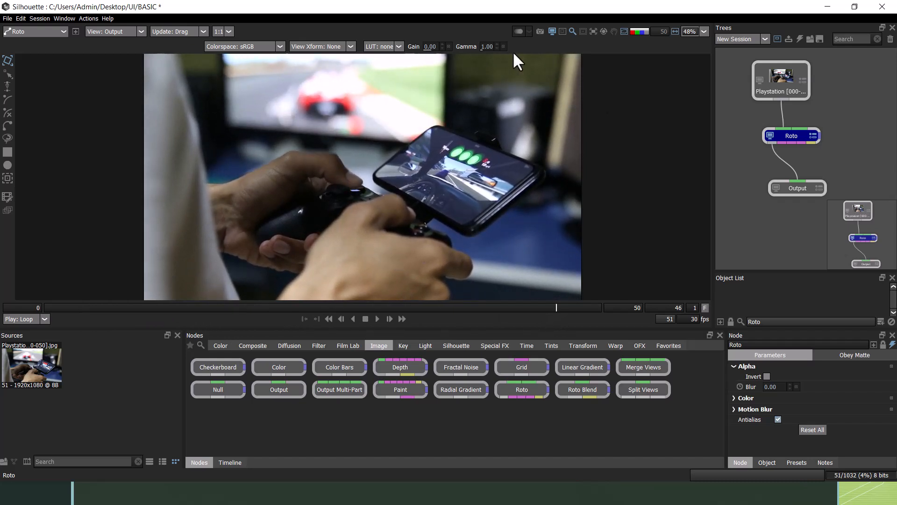
key(alt+Tab)
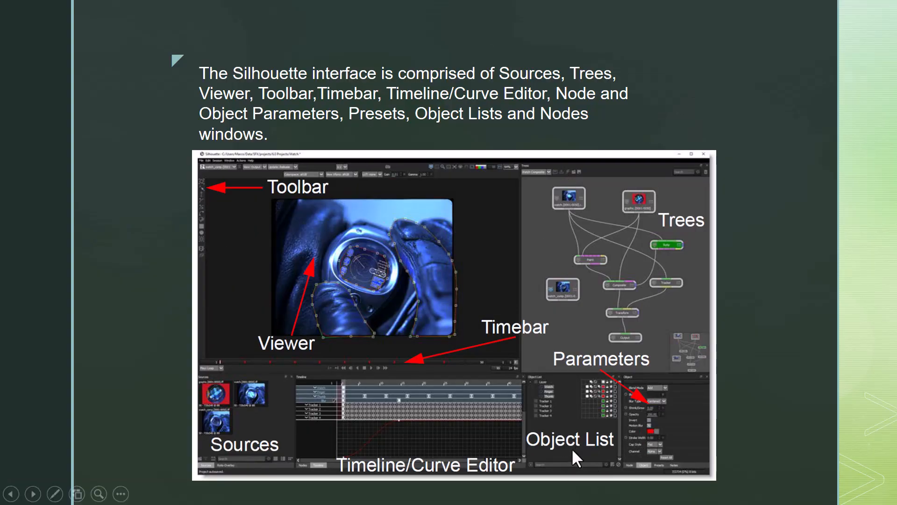
key(alt+Tab)
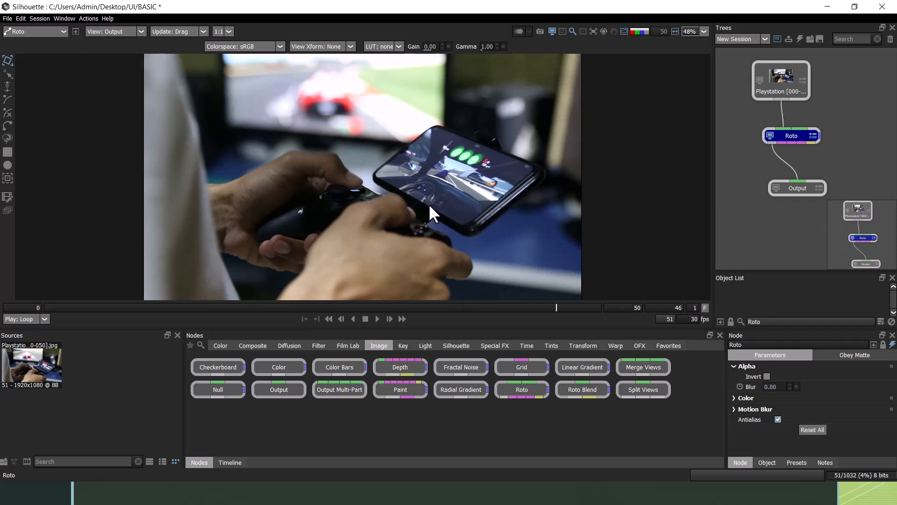
Step: Switch to the Silhouette window with the planner 1 project and select X-Spline 3 in its Roto node
key(alt+Tab)
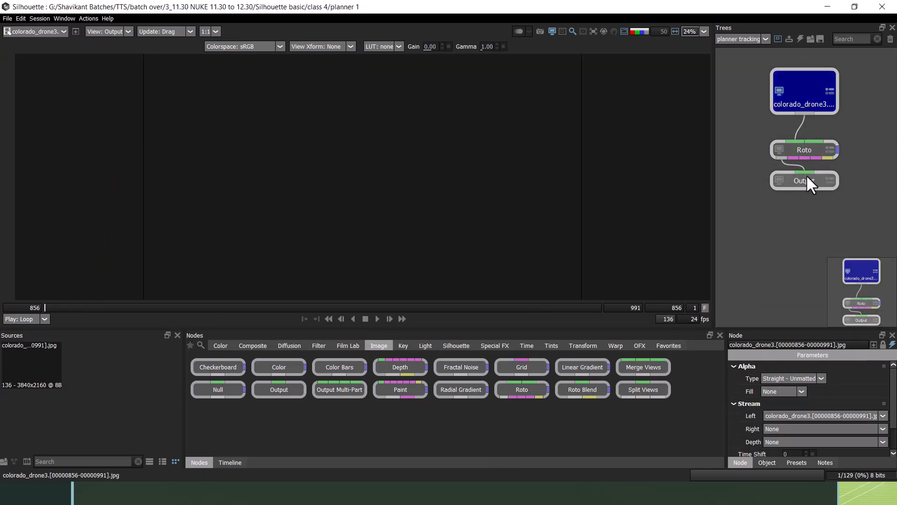
click(812, 150)
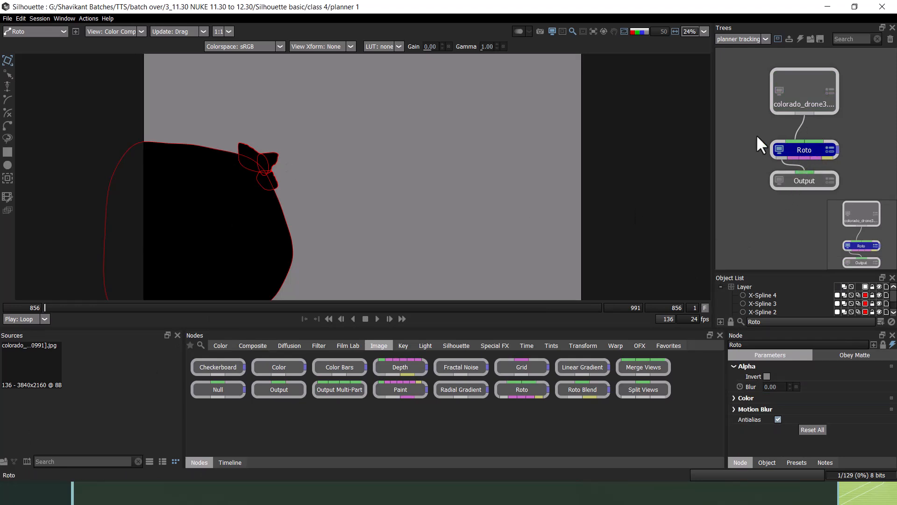
click(771, 295)
click(762, 304)
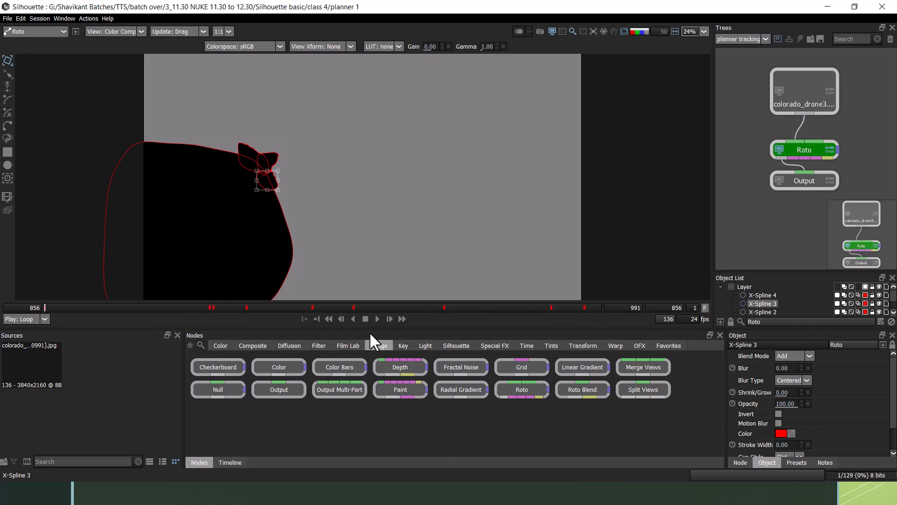
Step: Play back the roto shape animation, stop it and scrub back to frame 877
click(377, 316)
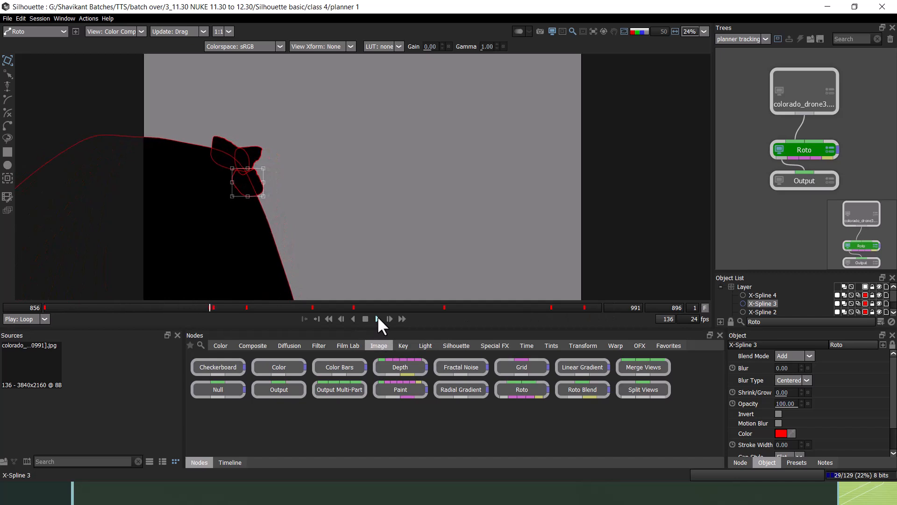
click(378, 316)
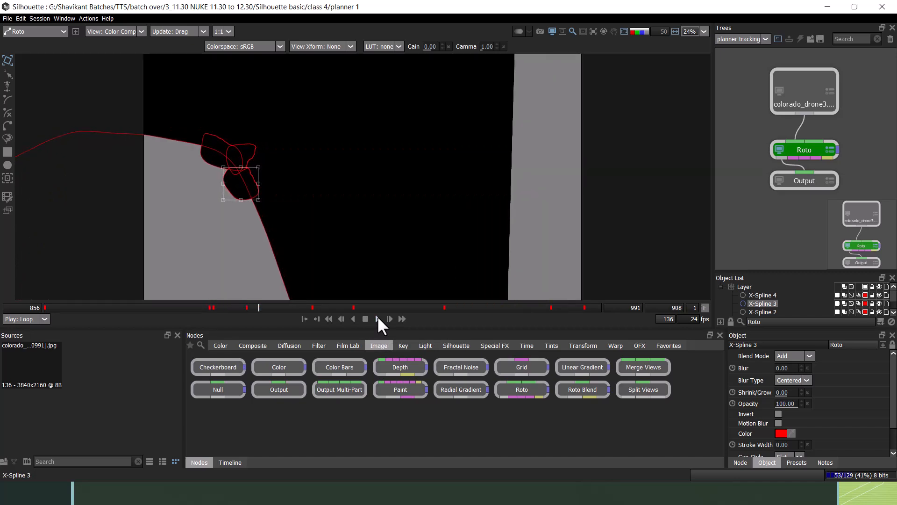
drag(275, 310, 131, 312)
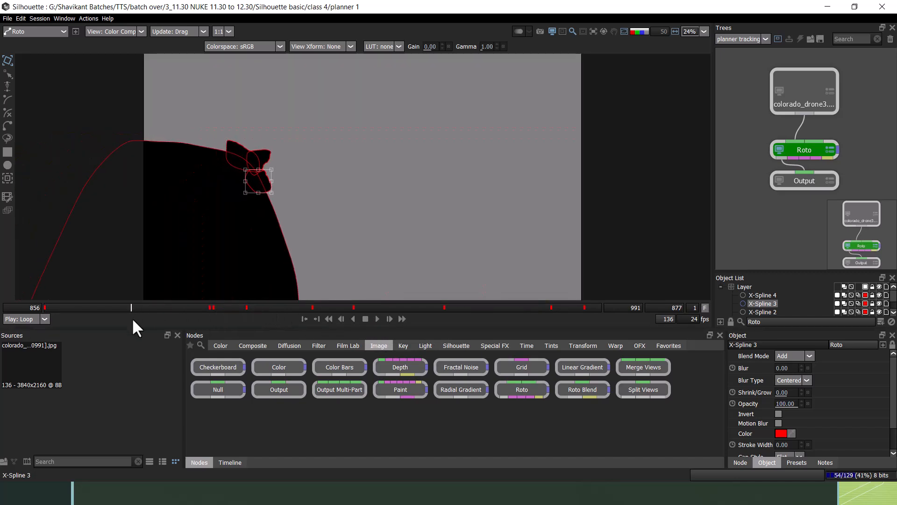
Step: Review the PowerPoint interface slide, return to the planner 1 project in Silhouette, and inspect X-Spline 1 in the Timeline
key(alt+Tab)
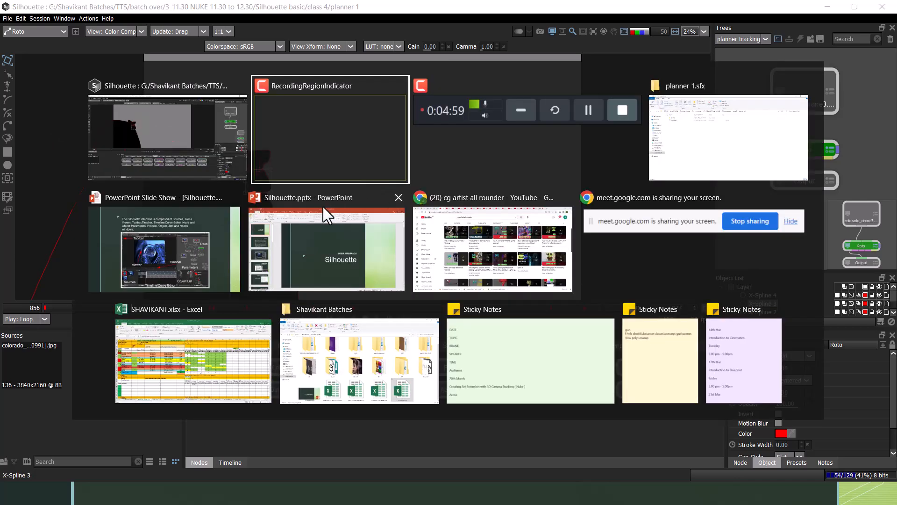
click(194, 248)
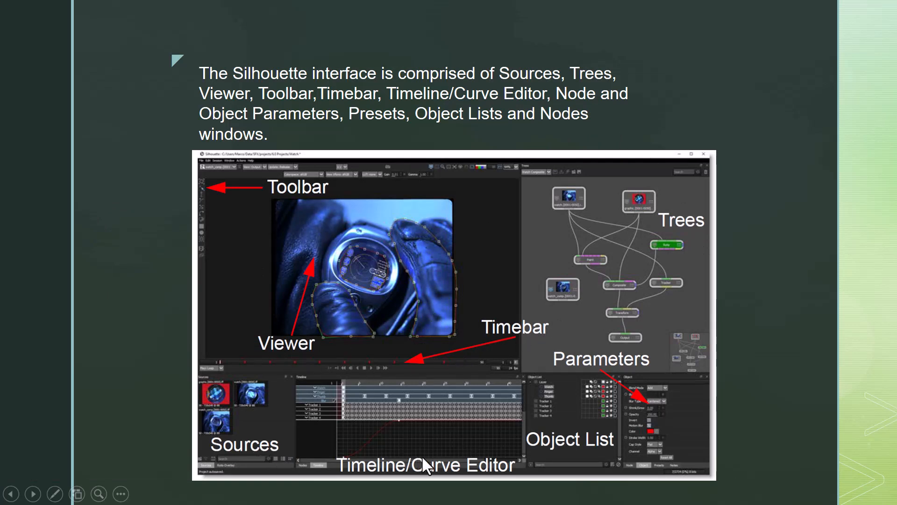
key(alt+Tab)
click(229, 463)
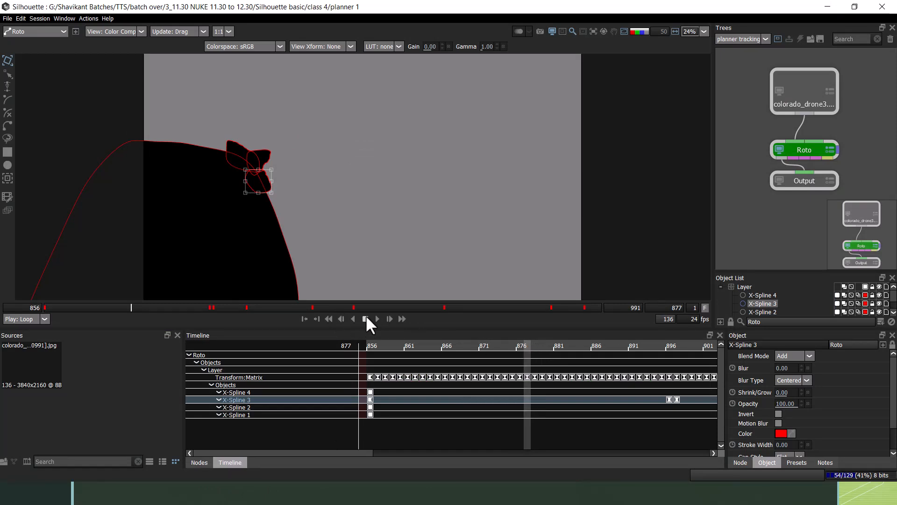
mouse_move(130, 307)
mouse_down()
mouse_move(273, 307)
mouse_move(132, 306)
mouse_up()
click(237, 415)
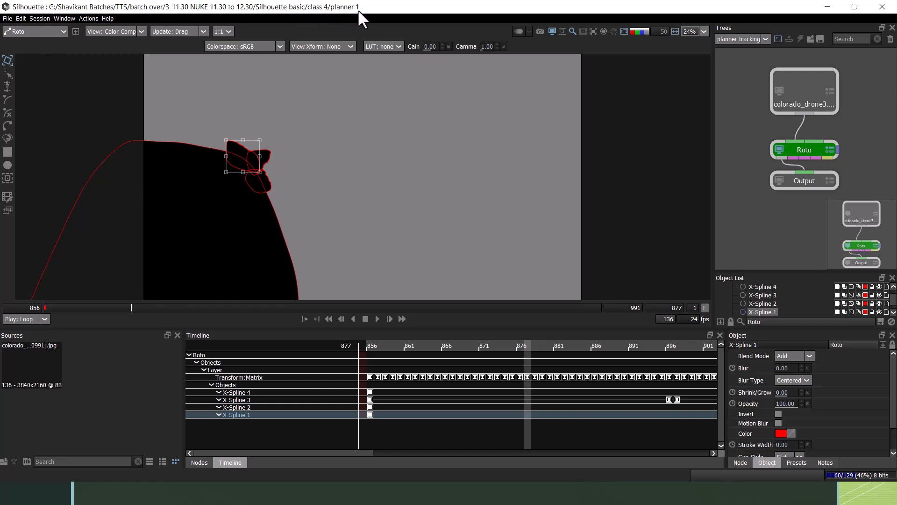
click(21, 19)
mouse_move(56, 18)
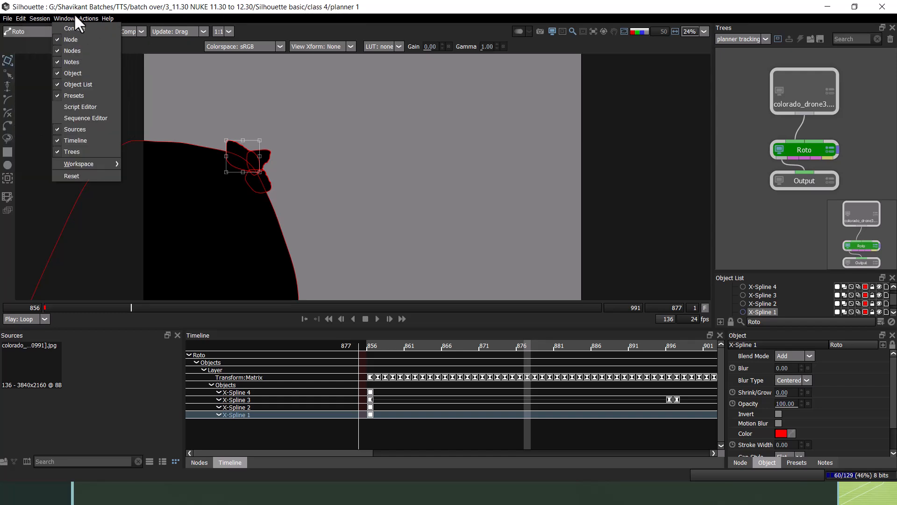
mouse_move(7, 19)
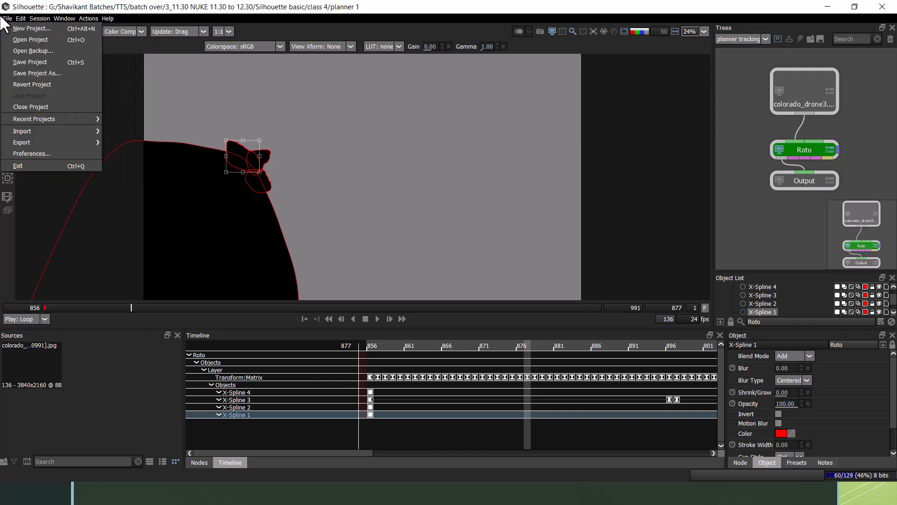
Step: Set the start frame of the planner 1 session's time range to 0
click(595, 138)
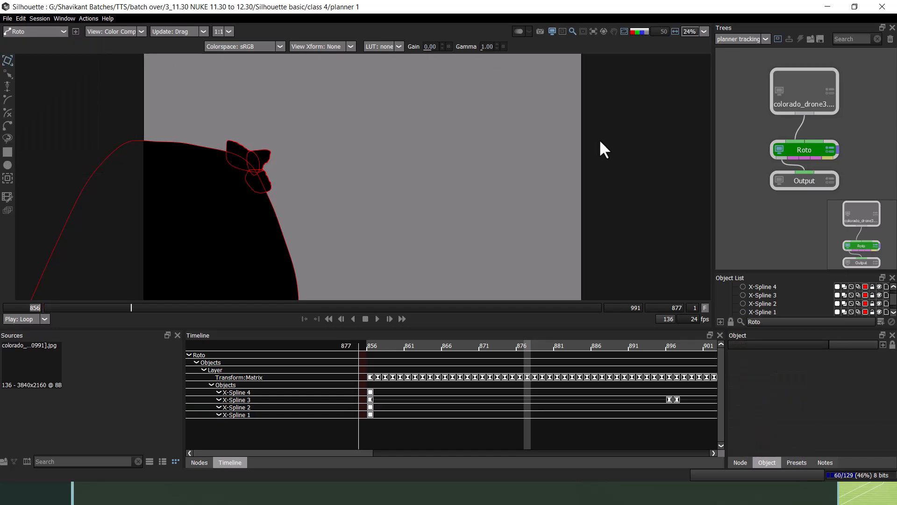
text(0)
key(Return)
click(243, 45)
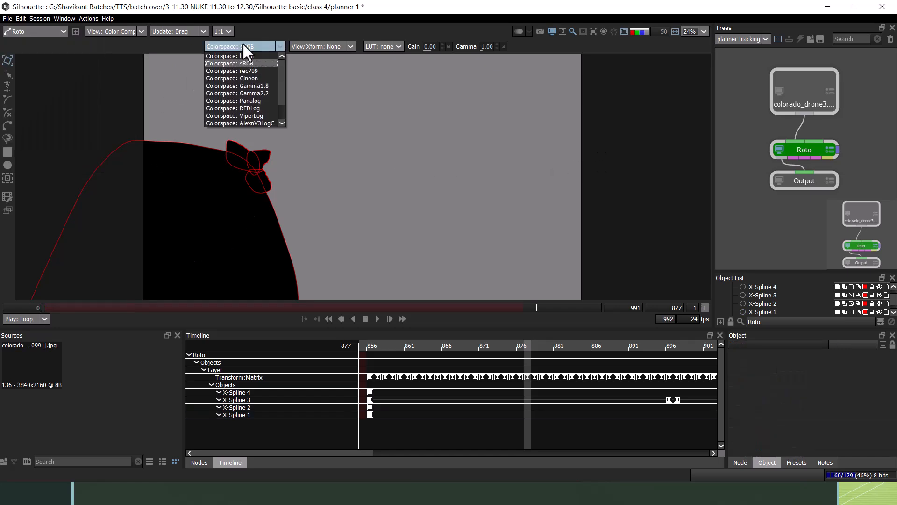
click(242, 43)
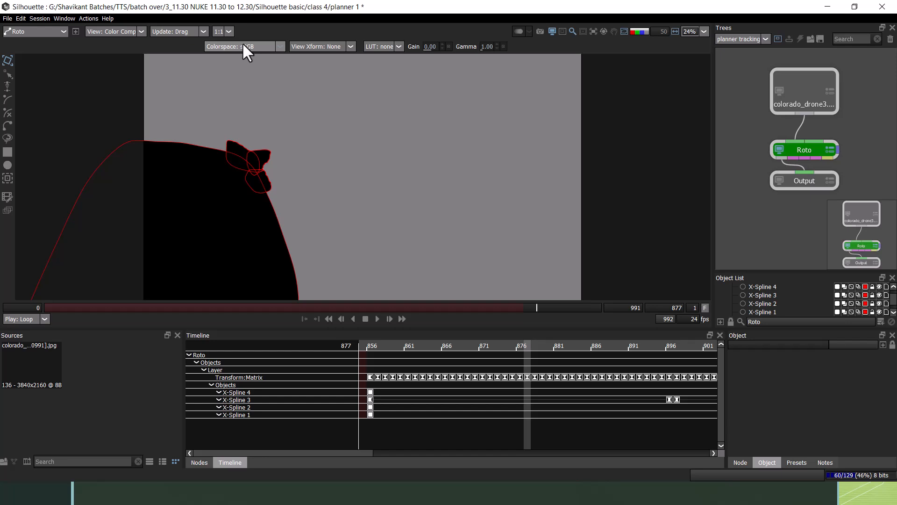
click(108, 31)
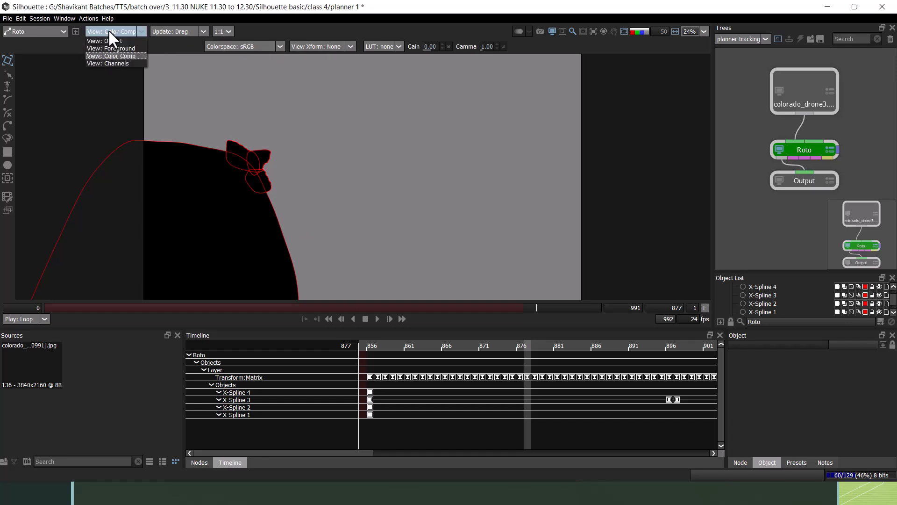
click(178, 31)
click(179, 29)
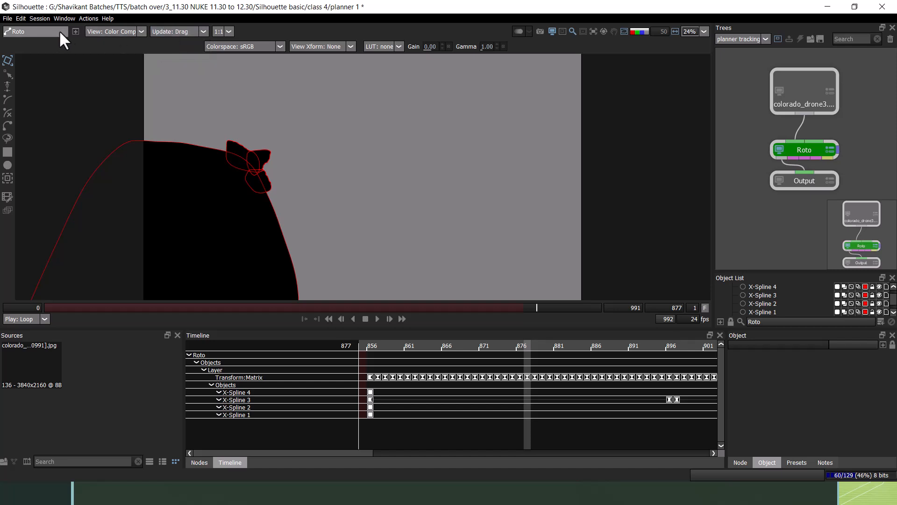
click(52, 31)
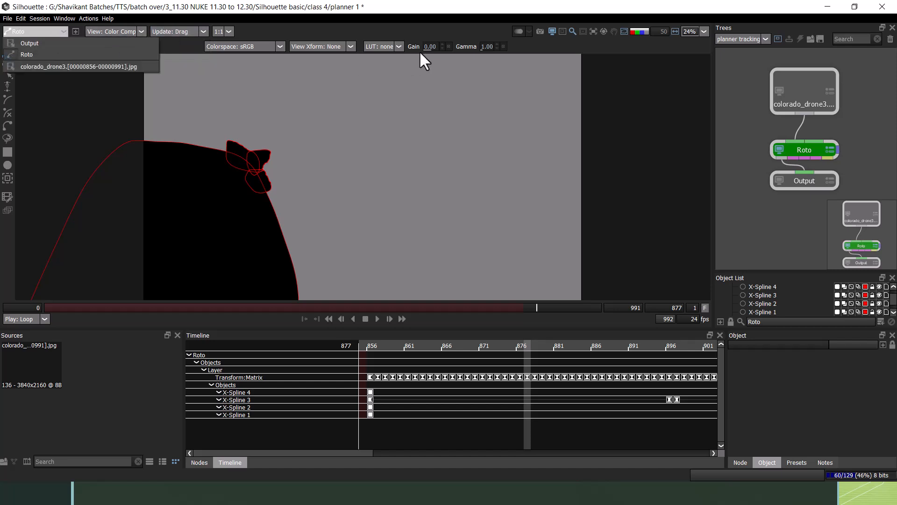
Step: Set the viewer's gamma to 2.00 and its gain to -0.94
click(484, 46)
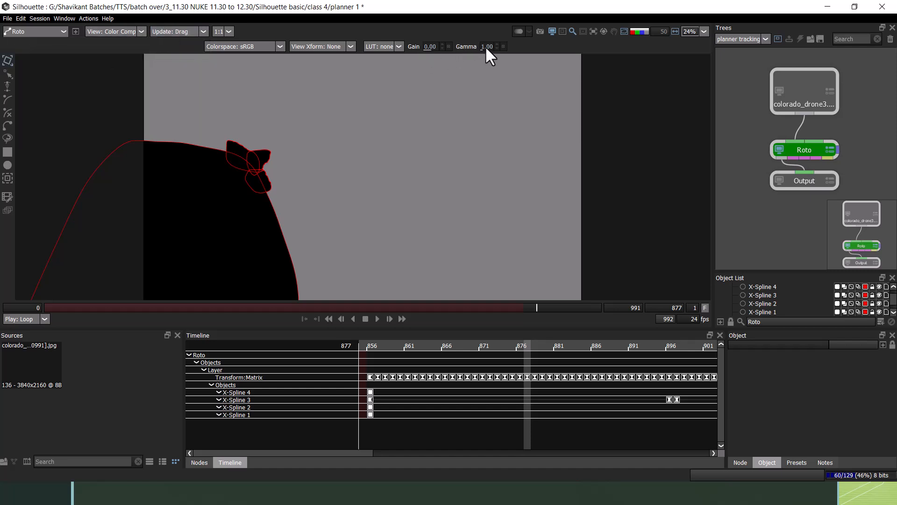
scroll(495, 44, up, 2)
scroll(495, 44, down, 1)
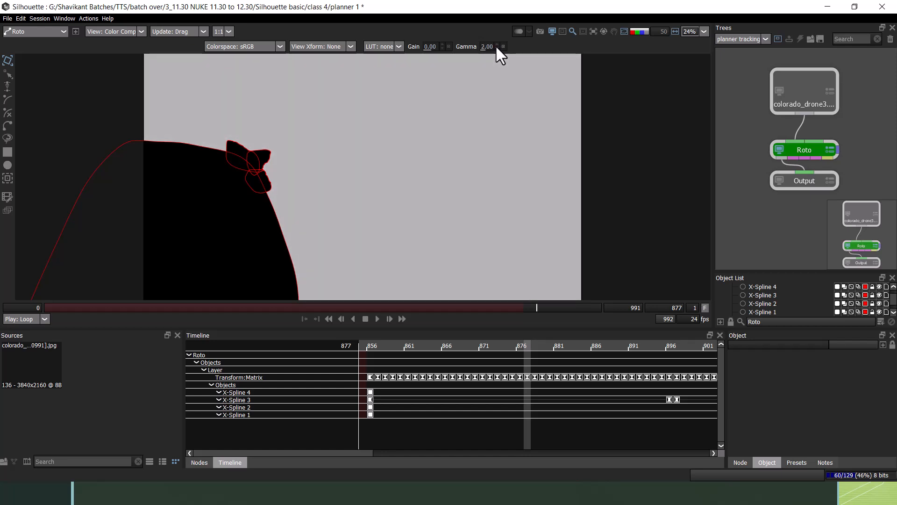
drag(433, 48, 426, 48)
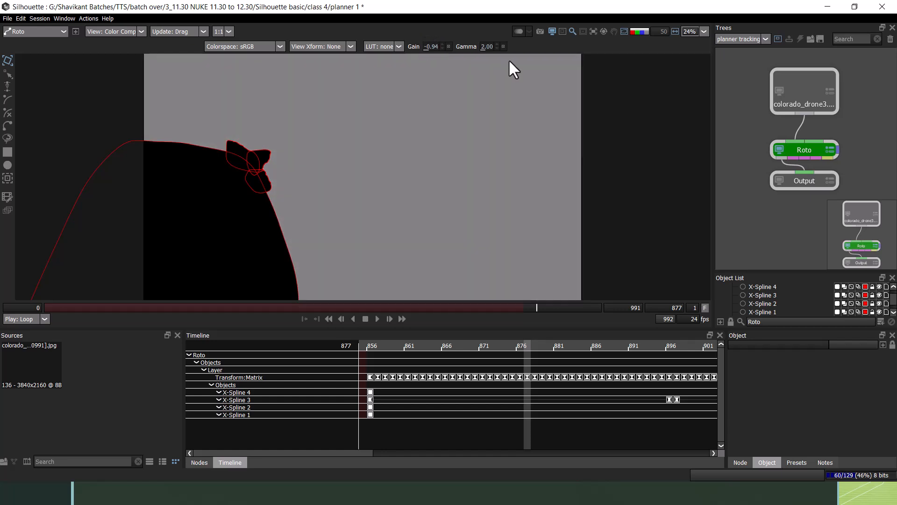
Step: Try the viewer at 200% zoom and set it to 30%
click(705, 31)
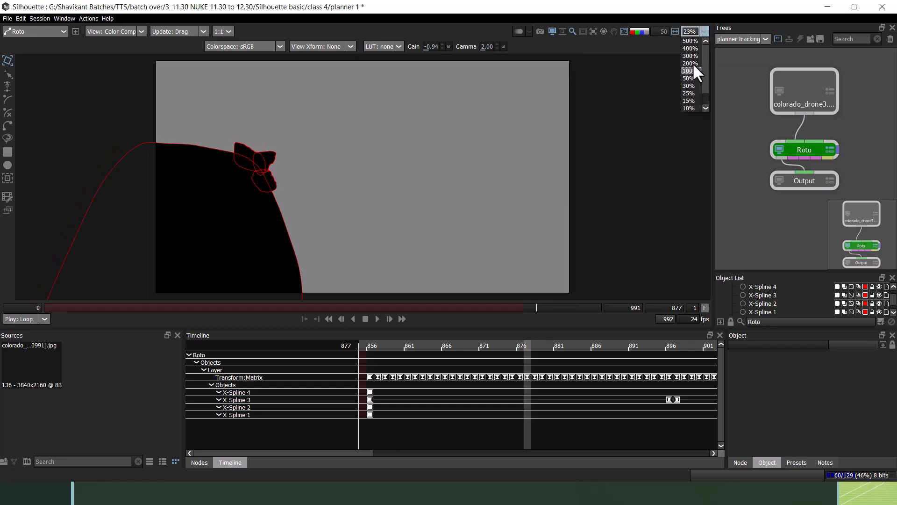
click(692, 63)
click(703, 30)
click(689, 85)
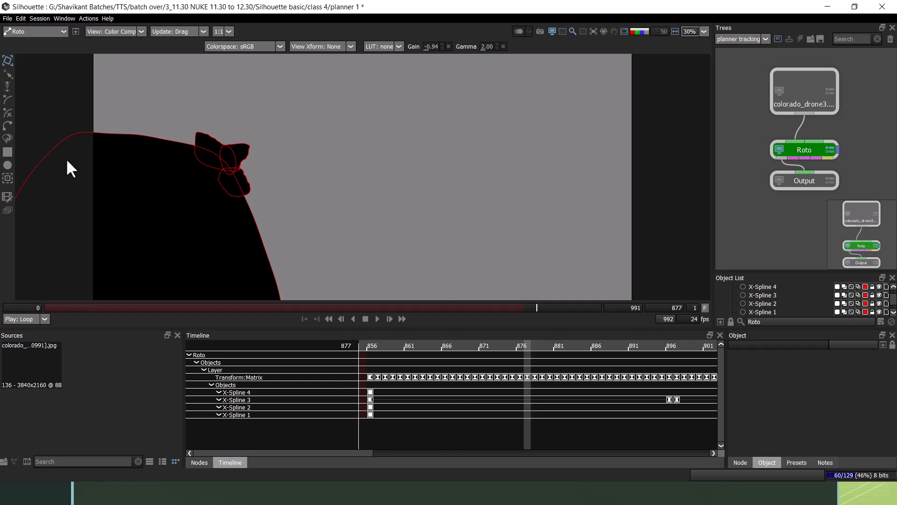
Step: Switch to the PowerPoint slide show with the interface overview
key(alt+Tab)
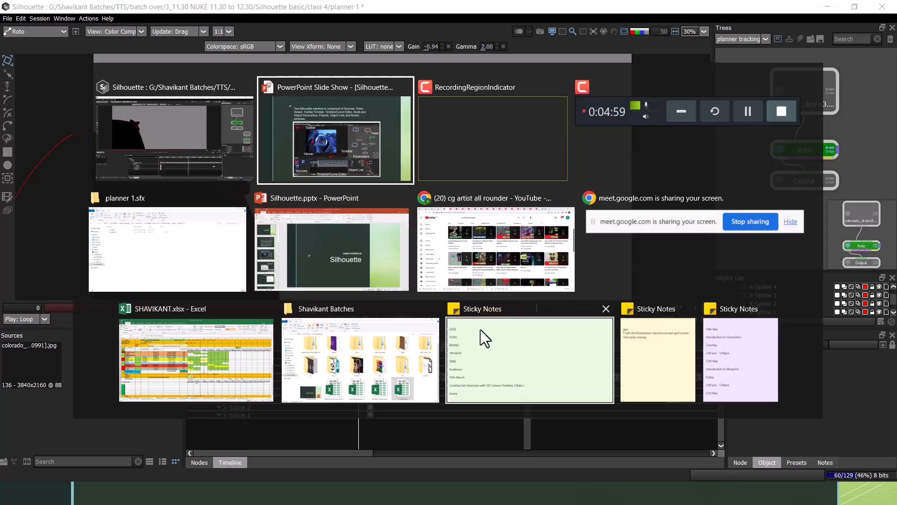